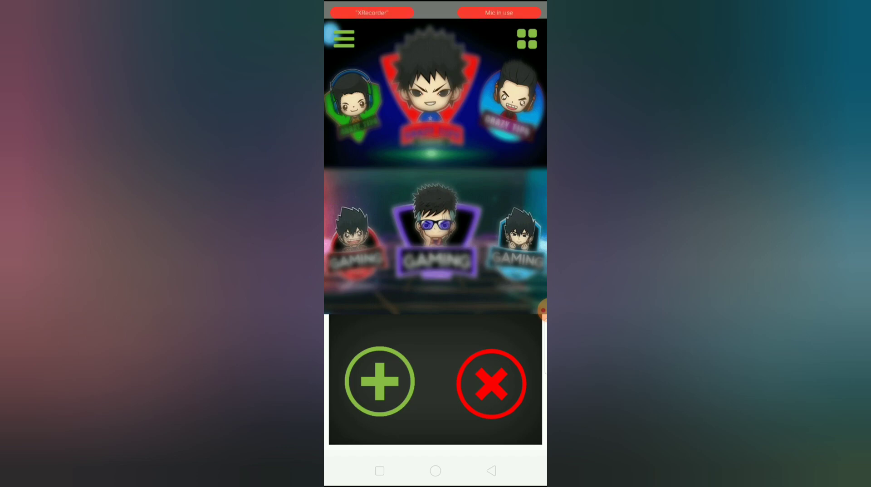
Start a new avatar, choose a face shape and make the skin tan.
{"action": "mouse_move", "coordinate": [543, 311]}
{"action": "left_mouse_down"}
{"action": "mouse_move", "coordinate": [353, 345]}
{"action": "mouse_move", "coordinate": [531, 296]}
{"action": "left_mouse_up"}
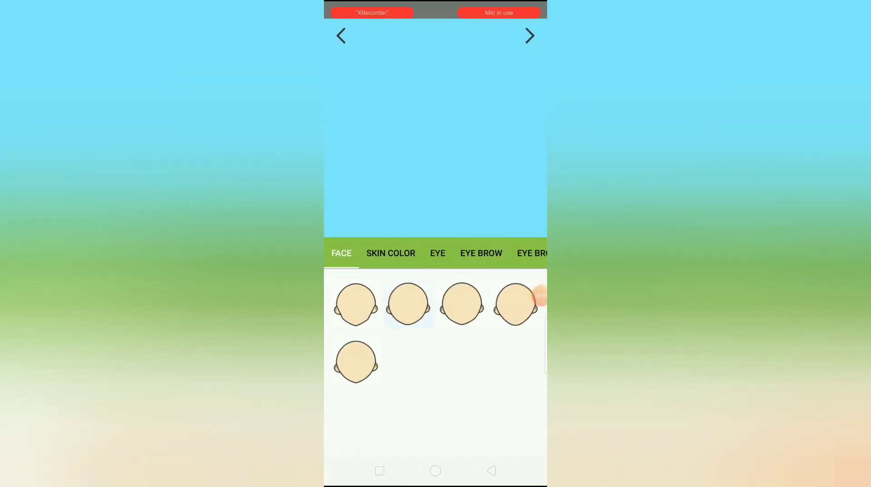
{"action": "left_click", "coordinate": [462, 304]}
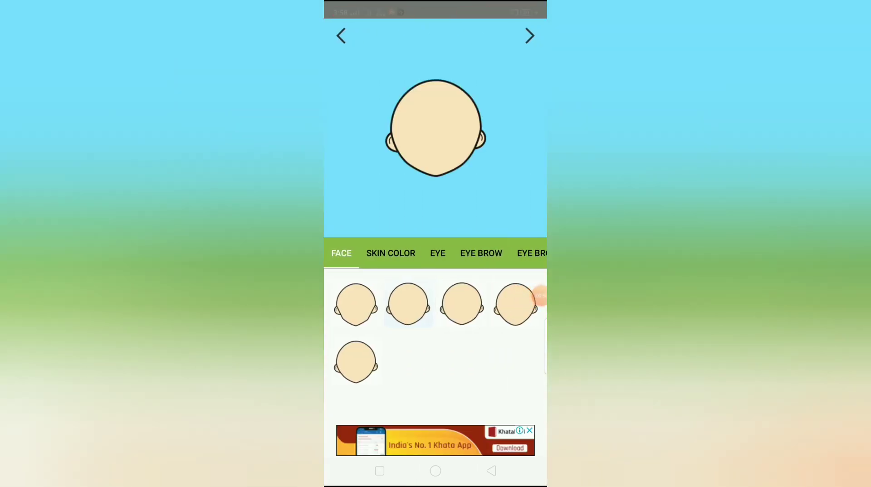
{"action": "left_click", "coordinate": [516, 304]}
{"action": "left_click", "coordinate": [355, 361]}
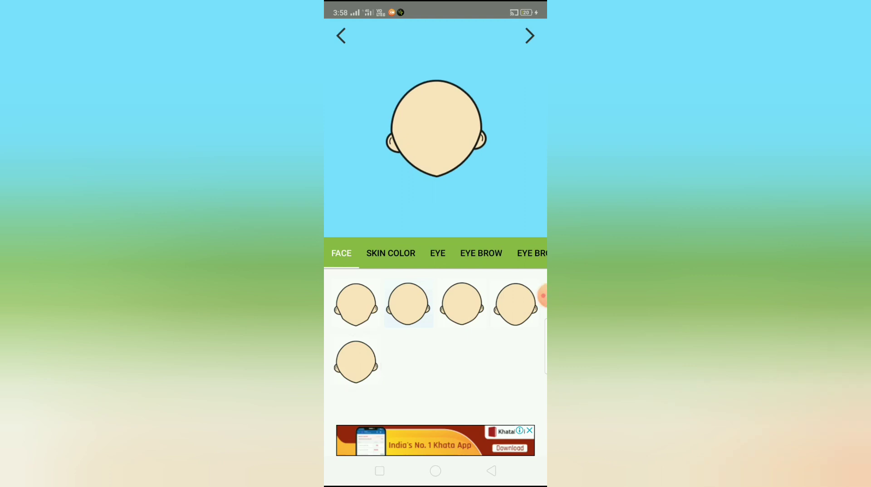
{"action": "left_click", "coordinate": [391, 253]}
{"action": "left_click", "coordinate": [462, 294]}
{"action": "left_click", "coordinate": [542, 296]}
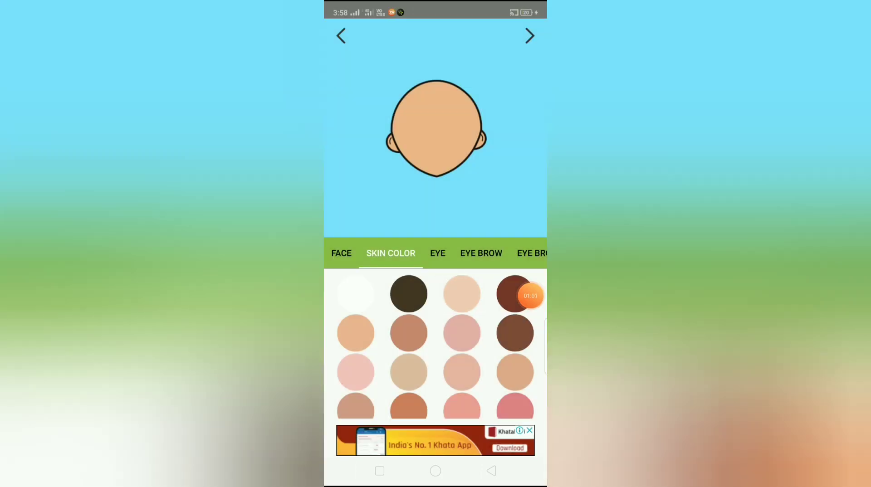
Give the avatar red anime-style eyes.
{"action": "left_click", "coordinate": [436, 253]}
{"action": "scroll", "coordinate": [435, 345], "scroll_direction": "down", "scroll_amount": 1}
{"action": "left_click", "coordinate": [461, 390]}
Give the avatar thin black eyebrows.
{"action": "left_click", "coordinate": [479, 253]}
{"action": "left_click", "coordinate": [355, 303]}
{"action": "left_click", "coordinate": [462, 361]}
{"action": "left_click", "coordinate": [542, 296]}
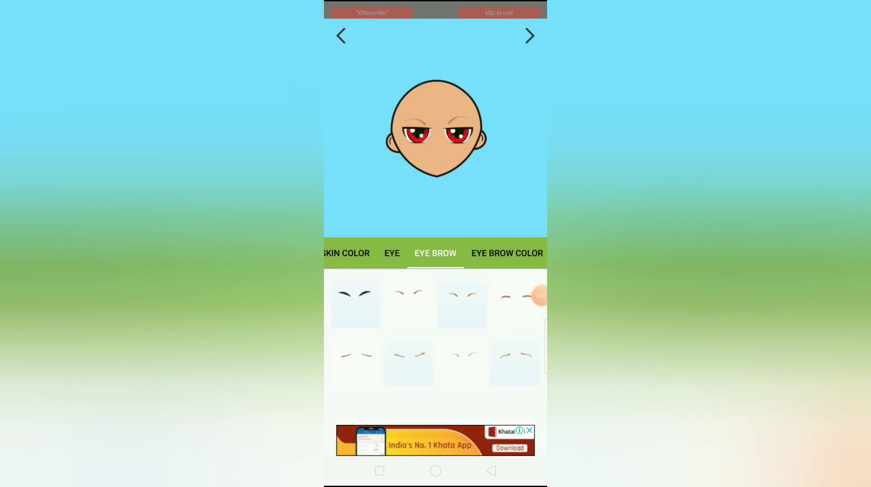
{"action": "mouse_move", "coordinate": [540, 295]}
{"action": "left_mouse_down"}
{"action": "mouse_move", "coordinate": [437, 338]}
{"action": "mouse_move", "coordinate": [529, 122]}
{"action": "left_mouse_up"}
{"action": "left_click", "coordinate": [507, 253]}
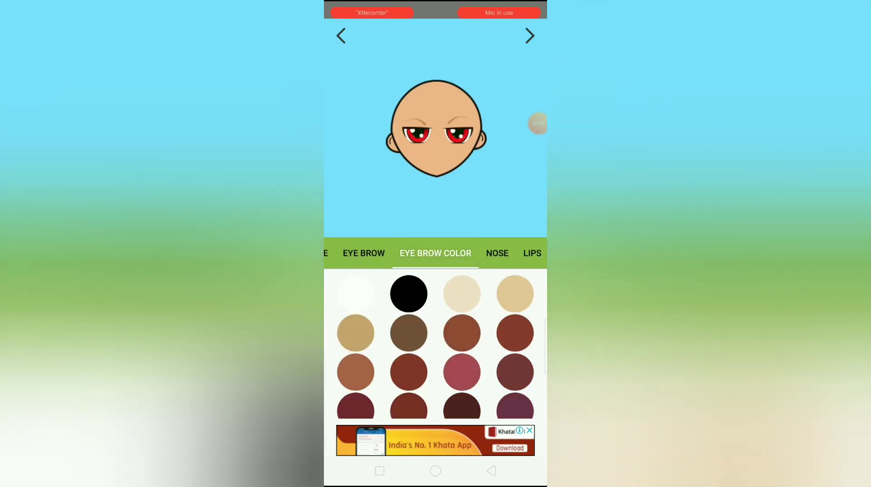
{"action": "left_click", "coordinate": [408, 294]}
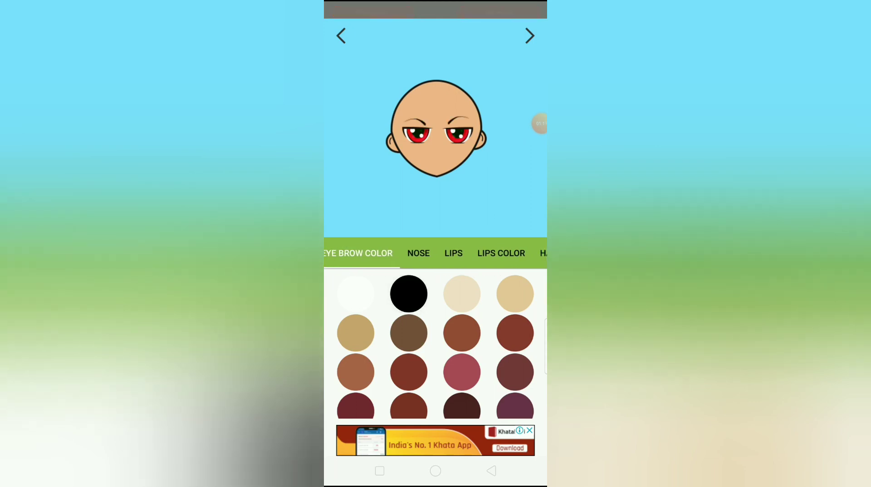
Add a nose and an open, toothy grinning mouth to the face.
{"action": "left_click", "coordinate": [418, 253]}
{"action": "left_click", "coordinate": [462, 303]}
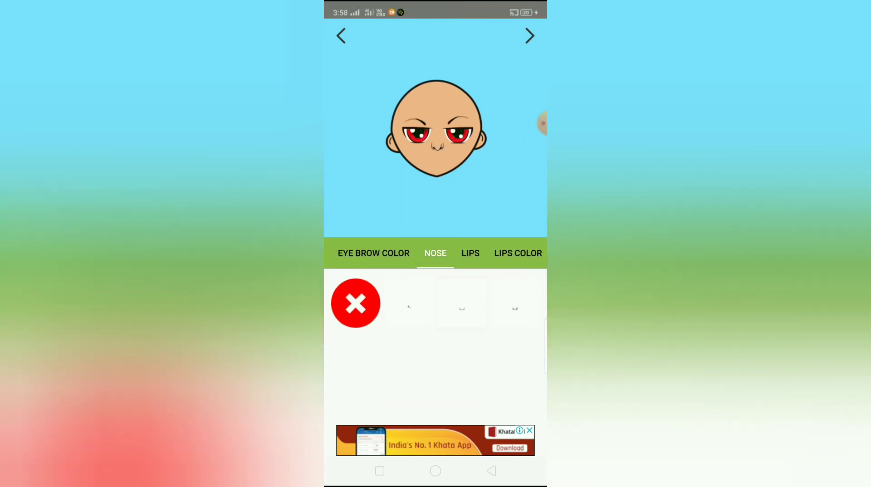
{"action": "left_click", "coordinate": [470, 253]}
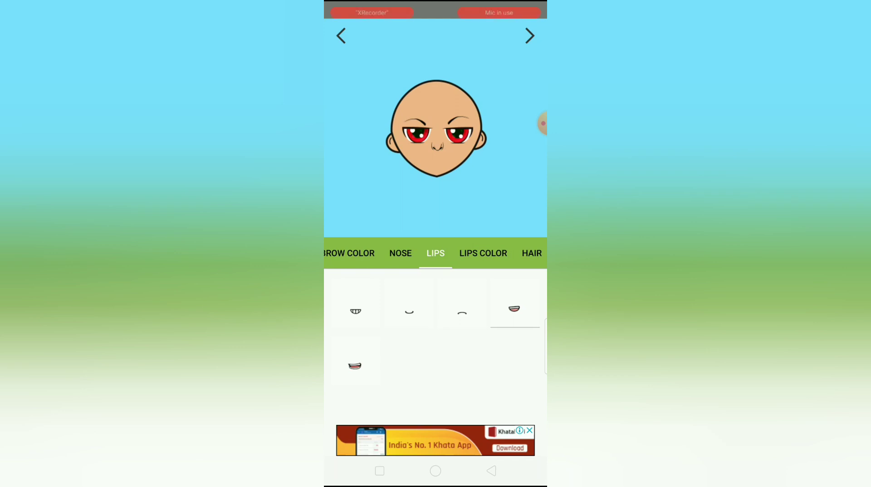
{"action": "left_click", "coordinate": [355, 363]}
Make the lips red and turn the hair from grey to black.
{"action": "left_click", "coordinate": [483, 253]}
{"action": "mouse_move", "coordinate": [499, 345]}
{"action": "left_mouse_down"}
{"action": "mouse_move", "coordinate": [449, 345]}
{"action": "mouse_move", "coordinate": [469, 345]}
{"action": "left_mouse_up"}
{"action": "left_click", "coordinate": [409, 294]}
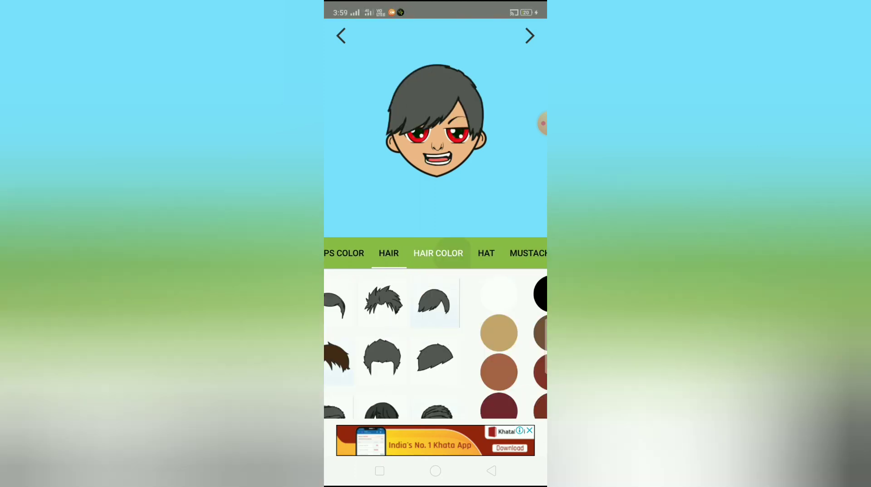
{"action": "left_click", "coordinate": [409, 294]}
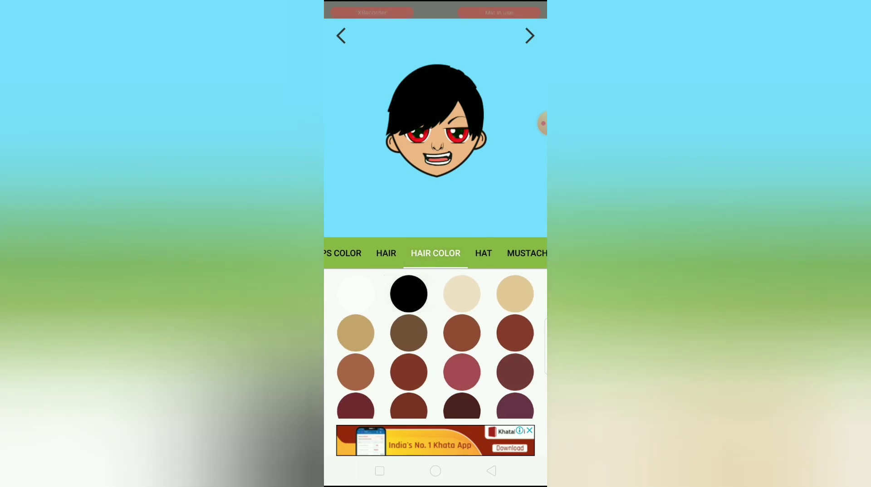
Browse the hat, mustache, mustache colour and beard options without adding any.
{"action": "left_click", "coordinate": [483, 253]}
{"action": "left_click_drag", "start_coordinate": [499, 253], "coordinate": [398, 253]}
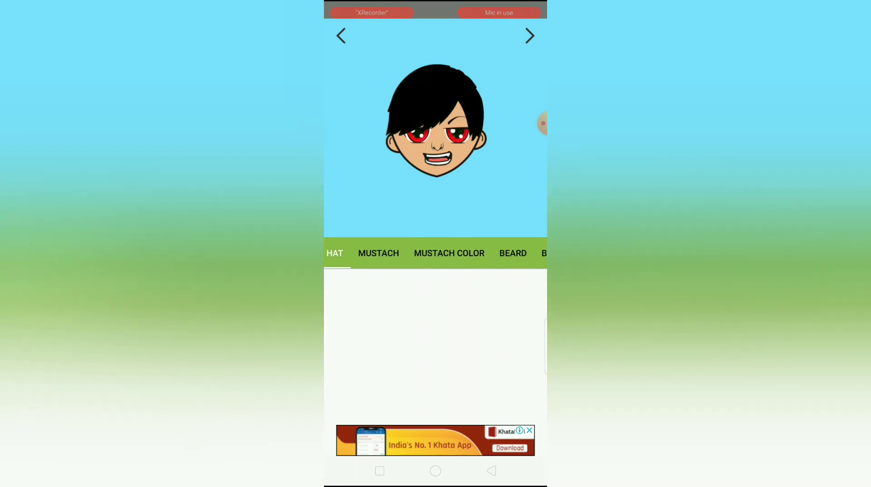
{"action": "left_click", "coordinate": [378, 253]}
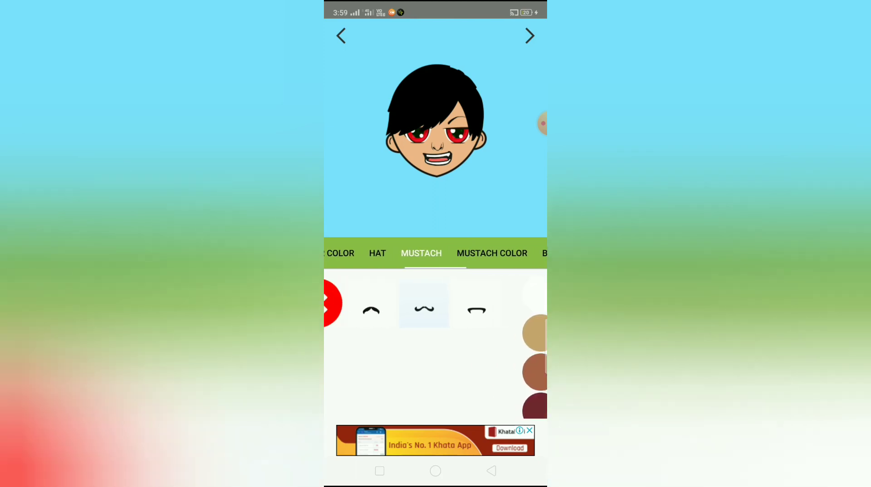
{"action": "left_click_drag", "start_coordinate": [385, 253], "coordinate": [482, 253]}
{"action": "left_click", "coordinate": [474, 253]}
{"action": "left_click", "coordinate": [479, 253]}
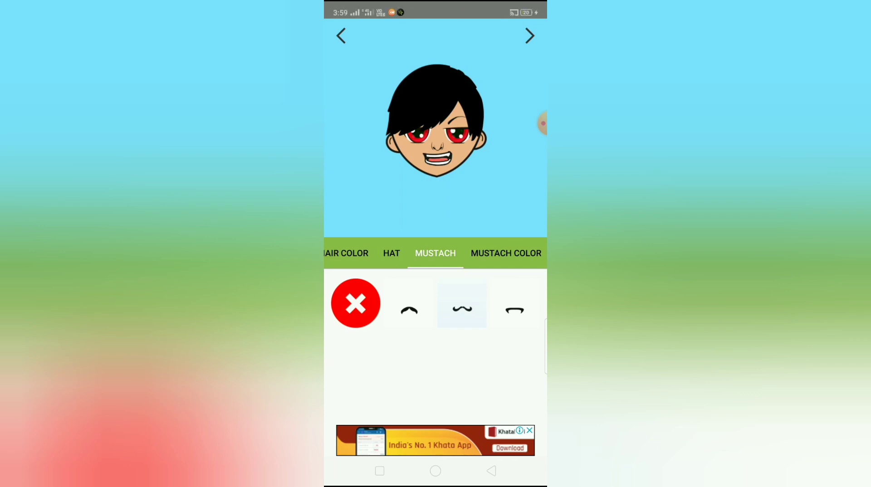
{"action": "left_click", "coordinate": [506, 253]}
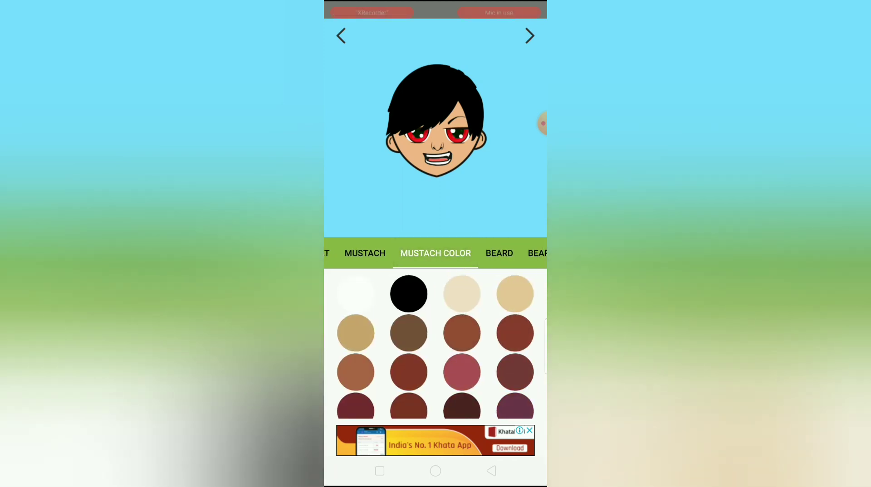
{"action": "left_click", "coordinate": [499, 253]}
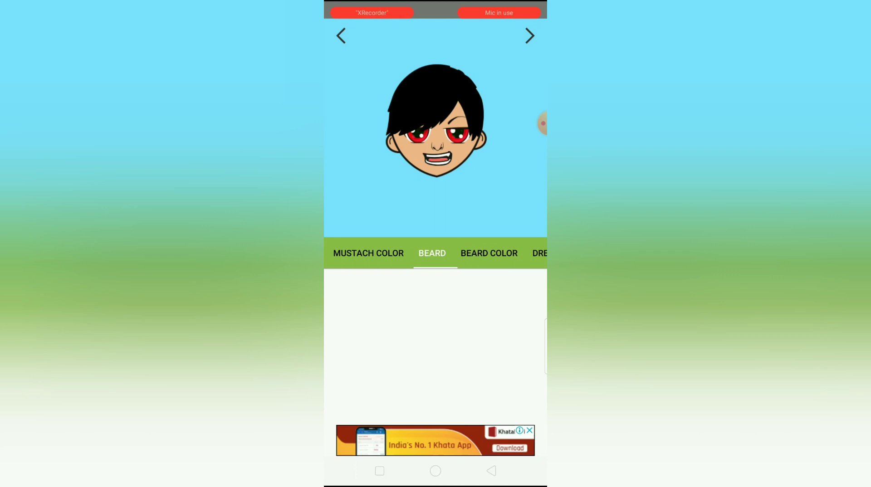
Try several tops and outfits, settling on the dark red argyle vest with white collar.
{"action": "left_click", "coordinate": [489, 253]}
{"action": "left_click", "coordinate": [492, 253]}
{"action": "left_click", "coordinate": [408, 310]}
{"action": "left_click", "coordinate": [461, 310]}
{"action": "left_click", "coordinate": [355, 310]}
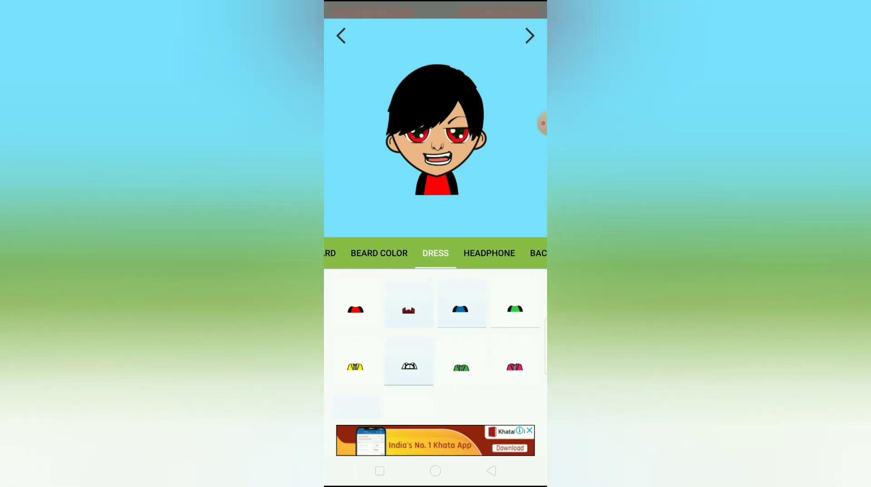
{"action": "left_click", "coordinate": [408, 310]}
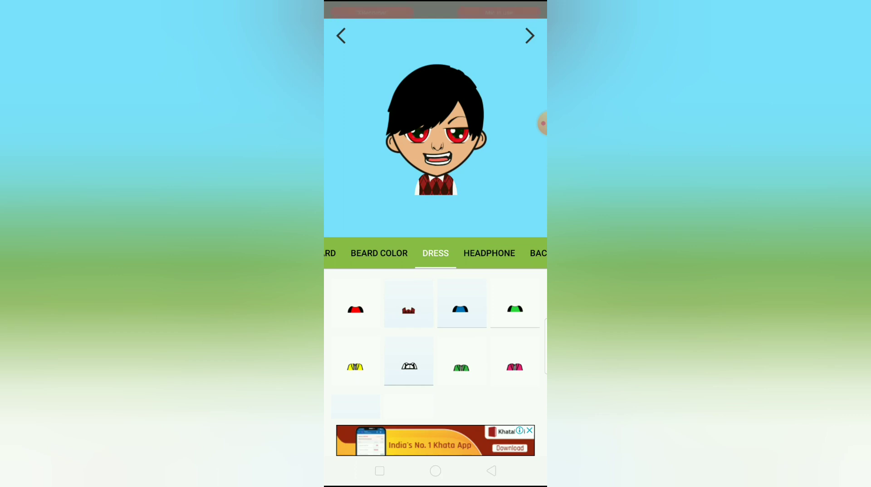
{"action": "left_click", "coordinate": [461, 304]}
{"action": "left_click", "coordinate": [355, 303]}
{"action": "left_click", "coordinate": [461, 304]}
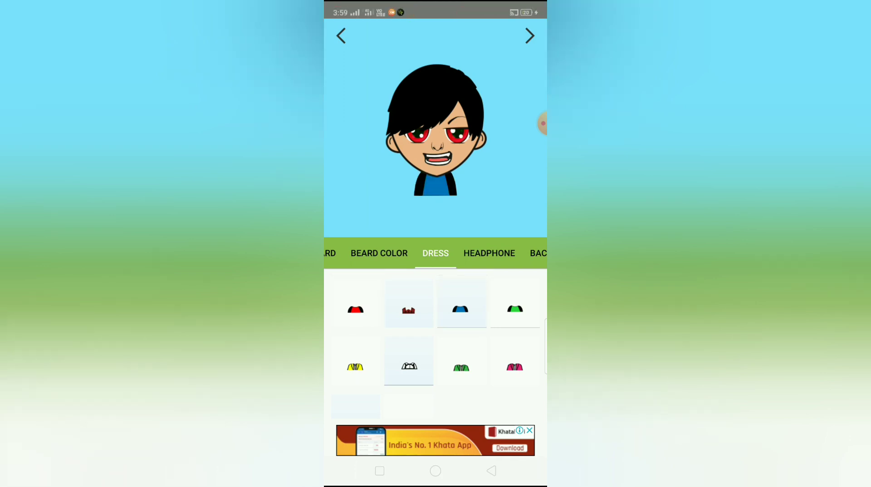
{"action": "left_click", "coordinate": [408, 304]}
{"action": "left_click", "coordinate": [514, 304]}
{"action": "left_click", "coordinate": [515, 363]}
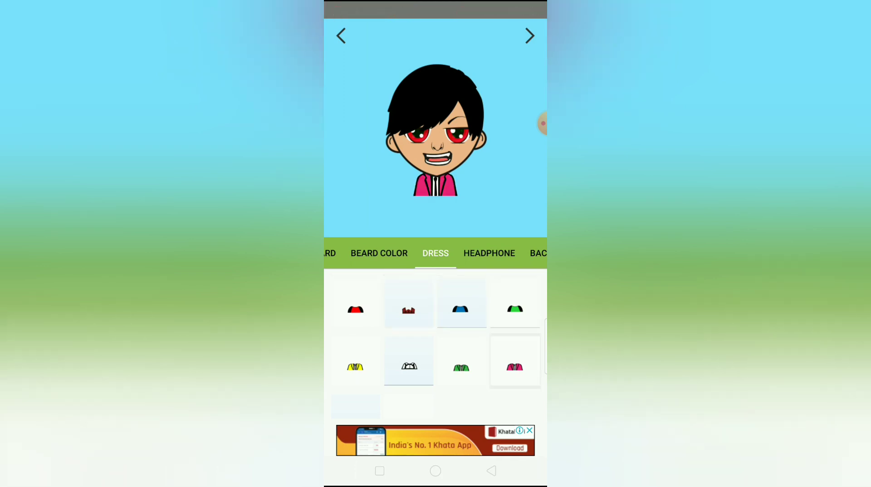
{"action": "left_click", "coordinate": [408, 304]}
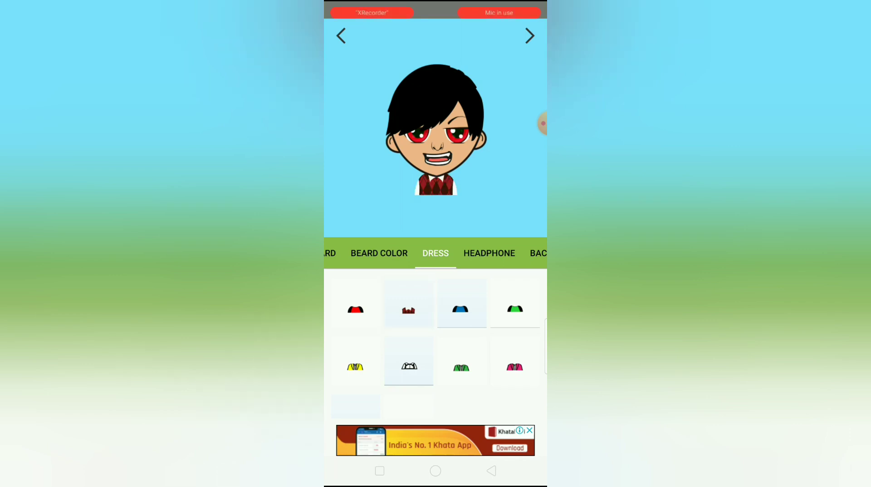
Compare red, green and purple headphones, then settle on blue headphones.
{"action": "left_click", "coordinate": [489, 253]}
{"action": "left_click", "coordinate": [408, 301]}
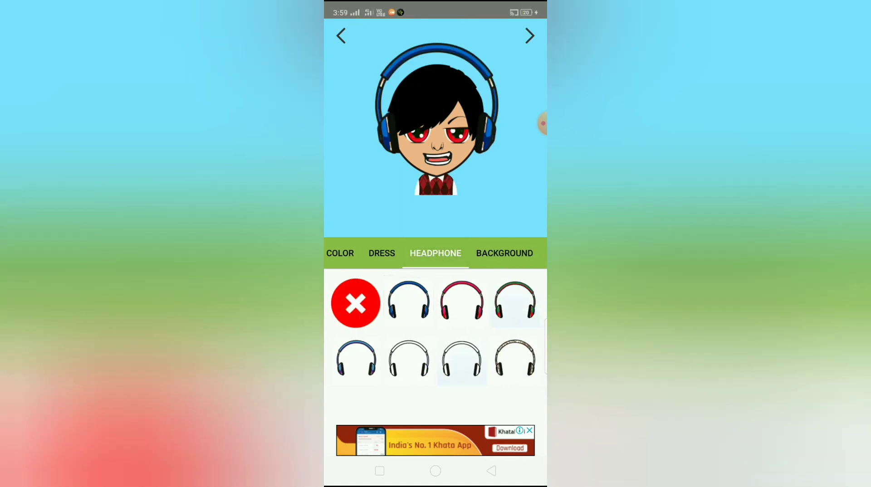
{"action": "left_click", "coordinate": [461, 302]}
{"action": "left_click", "coordinate": [515, 301]}
{"action": "left_click", "coordinate": [356, 360]}
{"action": "left_click", "coordinate": [408, 302]}
Choose the fiery explosion background and put a game controller in the mascot's hands.
{"action": "left_click", "coordinate": [504, 253]}
{"action": "left_click", "coordinate": [408, 303]}
{"action": "left_click", "coordinate": [461, 303]}
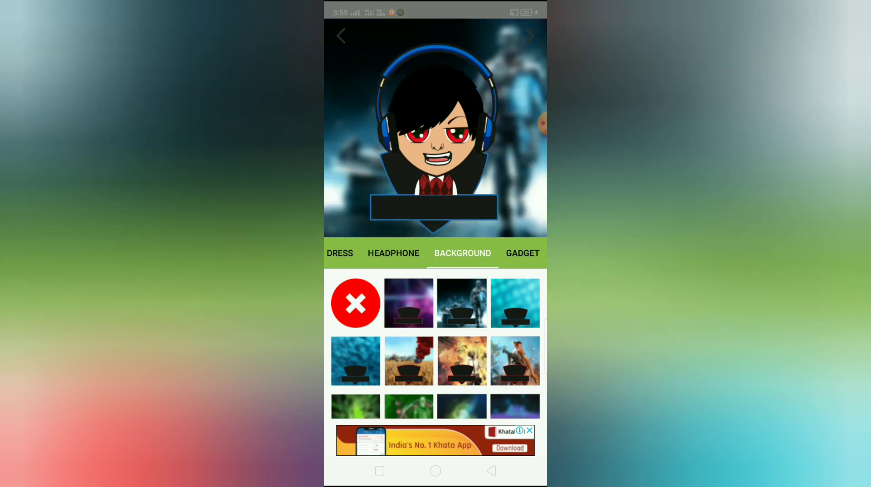
{"action": "left_click", "coordinate": [514, 303]}
{"action": "left_click", "coordinate": [409, 361]}
{"action": "left_click", "coordinate": [462, 361]}
{"action": "left_click", "coordinate": [515, 361]}
{"action": "scroll", "coordinate": [436, 345], "scroll_direction": "down", "scroll_amount": 2}
{"action": "left_click", "coordinate": [461, 315]}
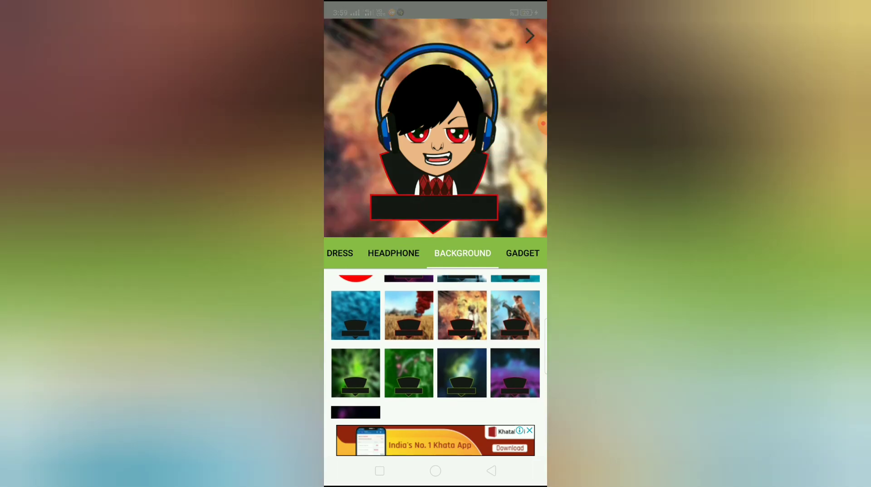
{"action": "left_click", "coordinate": [409, 316]}
{"action": "left_click", "coordinate": [462, 315]}
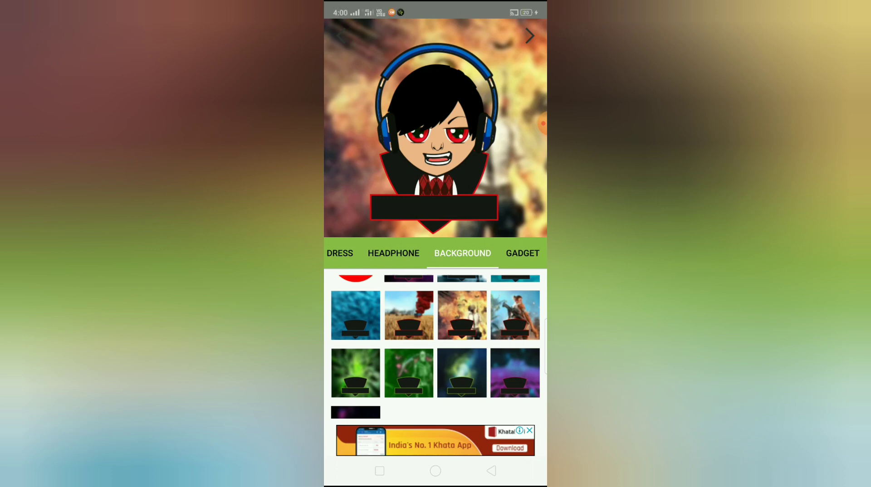
{"action": "left_click", "coordinate": [522, 254]}
{"action": "left_click", "coordinate": [409, 304]}
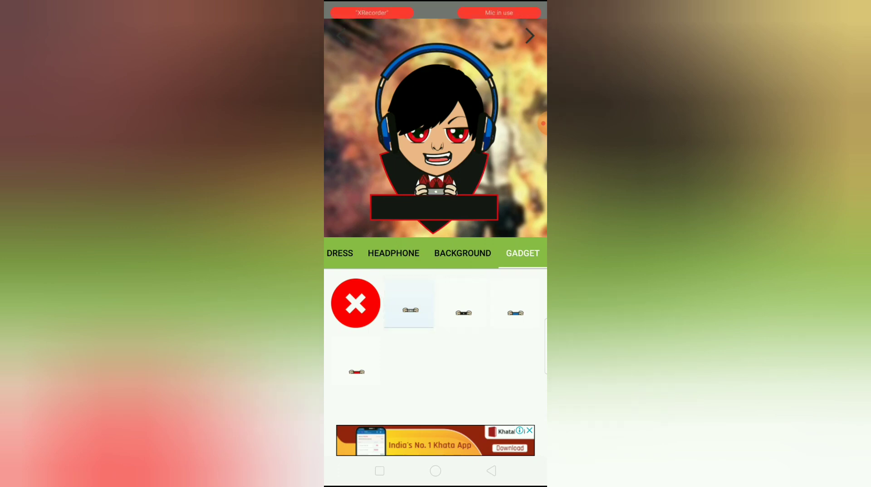
Add two-line text 'RoYaL' and 'GAMING' to the finished logo.
{"action": "left_click", "coordinate": [530, 35]}
{"action": "left_click", "coordinate": [346, 437]}
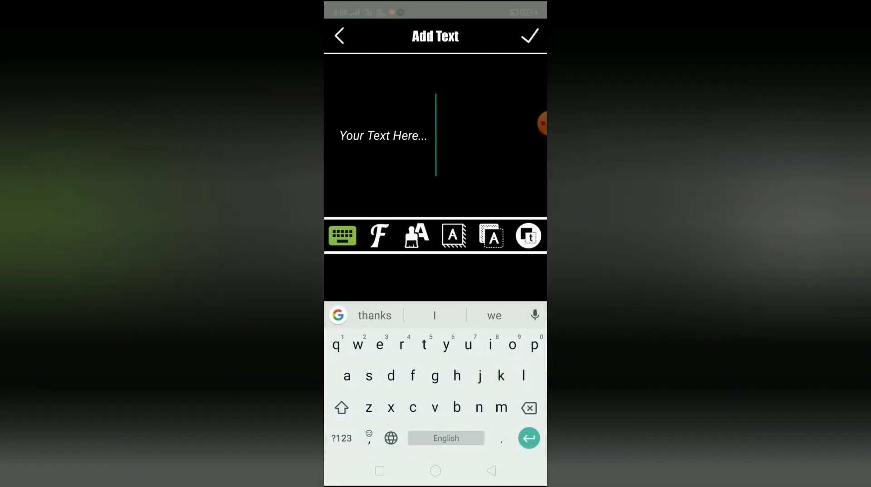
{"action": "type", "text": "Royal"}
{"action": "key", "text": "BackSpace"}
{"action": "key", "text": "BackSpace"}
{"action": "key", "text": "BackSpace"}
{"action": "type", "text": "YaL"}
{"action": "key", "text": "Return"}
{"action": "type", "text": "GAMING"}
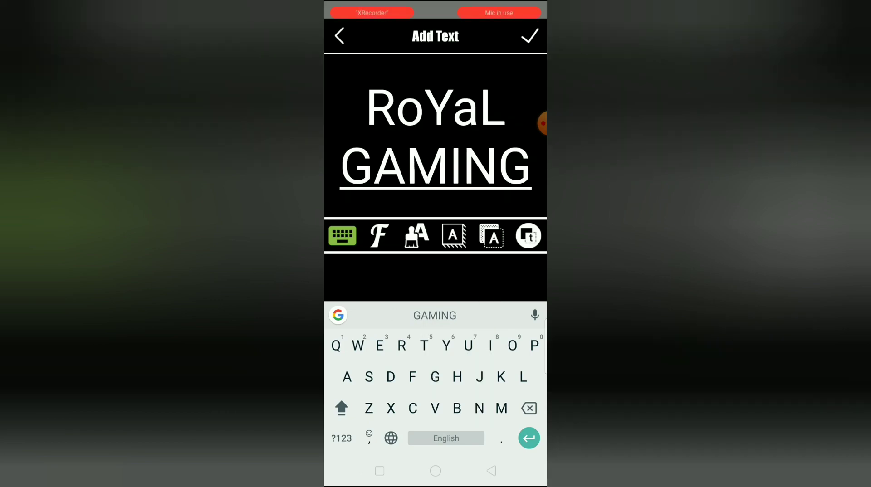
Apply a stylised blocky font to the text and place it on the logo.
{"action": "left_click", "coordinate": [379, 236]}
{"action": "left_click", "coordinate": [435, 325]}
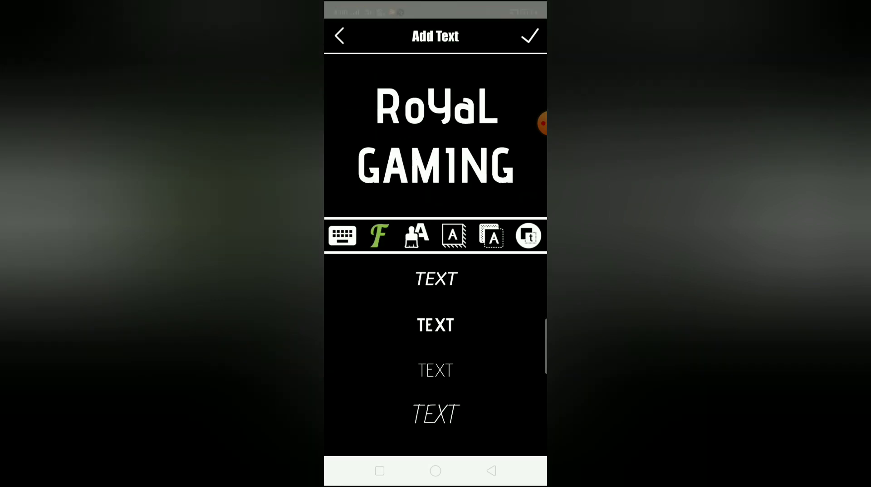
{"action": "left_click", "coordinate": [530, 36]}
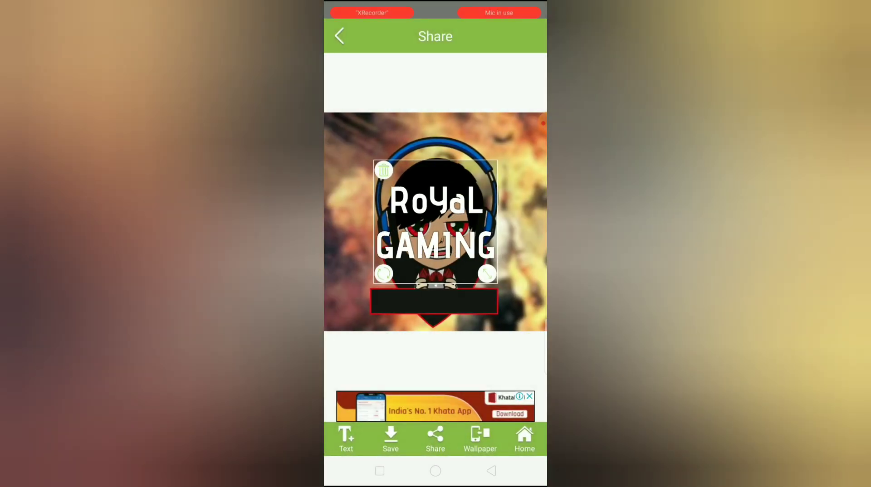
Resize the RoYaL GAMING text and move it onto the mascot's black banner.
{"action": "mouse_move", "coordinate": [487, 274]}
{"action": "left_mouse_down"}
{"action": "mouse_move", "coordinate": [460, 225]}
{"action": "mouse_move", "coordinate": [472, 239]}
{"action": "left_mouse_up"}
{"action": "mouse_move", "coordinate": [436, 218]}
{"action": "left_mouse_down"}
{"action": "mouse_move", "coordinate": [424, 296]}
{"action": "mouse_move", "coordinate": [468, 311]}
{"action": "mouse_move", "coordinate": [426, 304]}
{"action": "mouse_move", "coordinate": [469, 305]}
{"action": "mouse_move", "coordinate": [469, 313]}
{"action": "mouse_move", "coordinate": [435, 301]}
{"action": "left_mouse_up"}
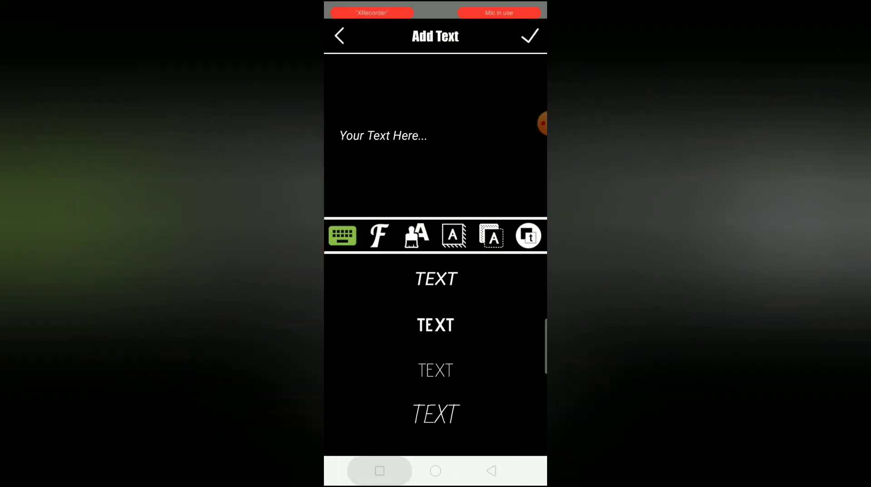
Clear all recent apps and swipe to the second home screen page.
{"action": "left_click", "coordinate": [380, 471]}
{"action": "left_click", "coordinate": [435, 425]}
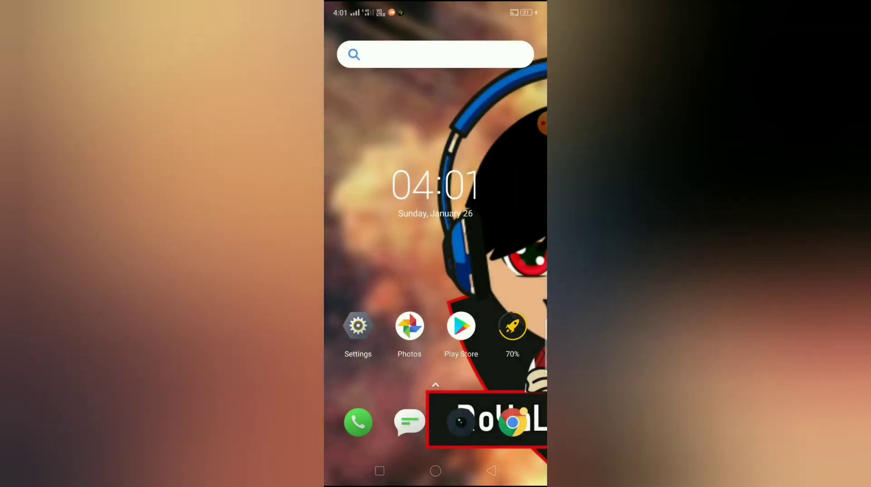
{"action": "mouse_move", "coordinate": [499, 227]}
{"action": "left_mouse_down"}
{"action": "mouse_move", "coordinate": [301, 226]}
{"action": "mouse_move", "coordinate": [534, 226]}
{"action": "mouse_move", "coordinate": [414, 226]}
{"action": "mouse_move", "coordinate": [522, 227]}
{"action": "left_mouse_up"}
{"action": "left_click_drag", "start_coordinate": [436, 386], "coordinate": [436, 204]}
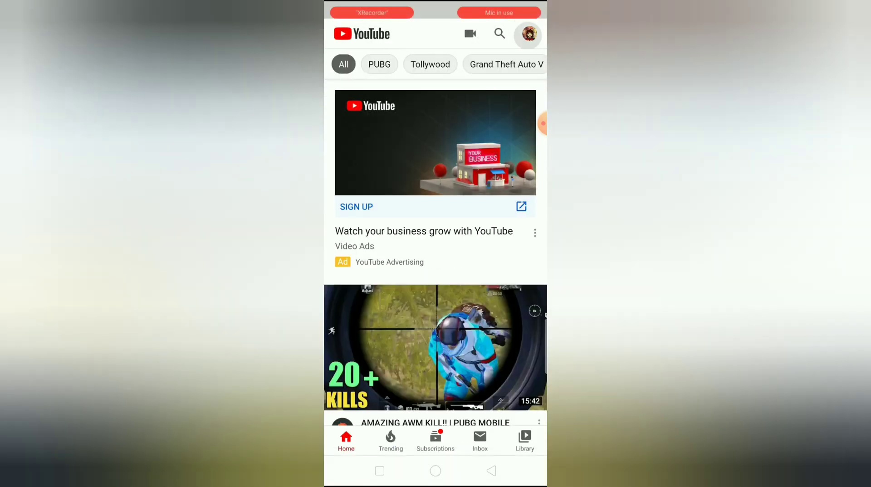
{"action": "left_click", "coordinate": [529, 34]}
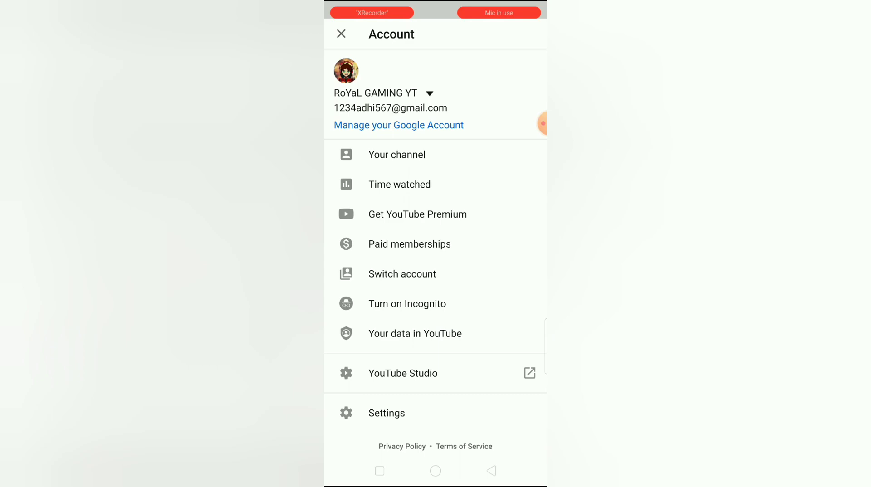
{"action": "left_click", "coordinate": [341, 33]}
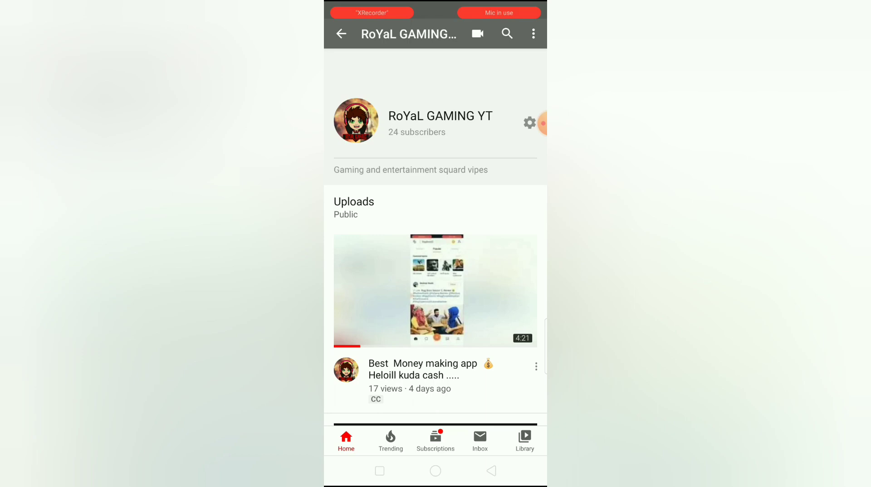
{"action": "left_click", "coordinate": [379, 471]}
{"action": "left_click", "coordinate": [435, 423]}
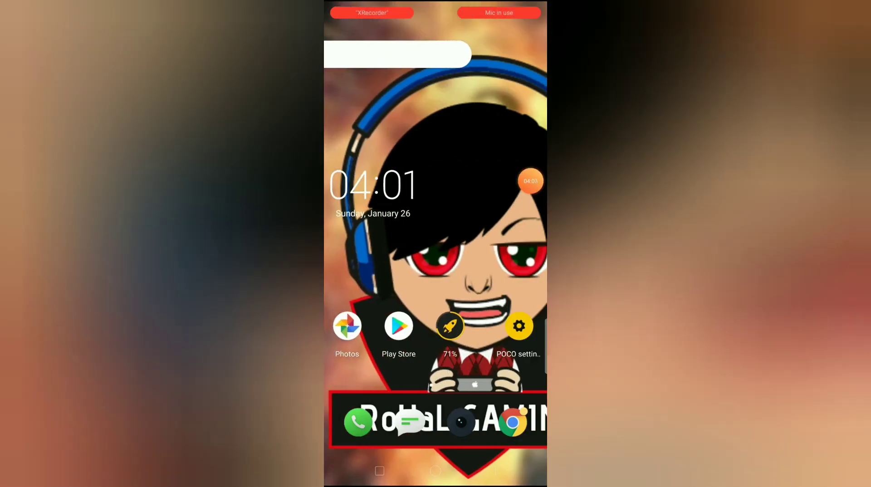
{"action": "left_click", "coordinate": [530, 181]}
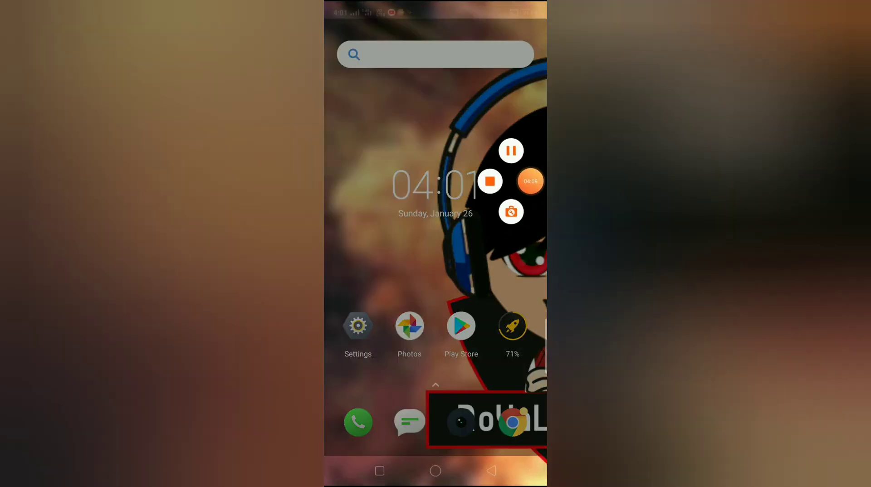